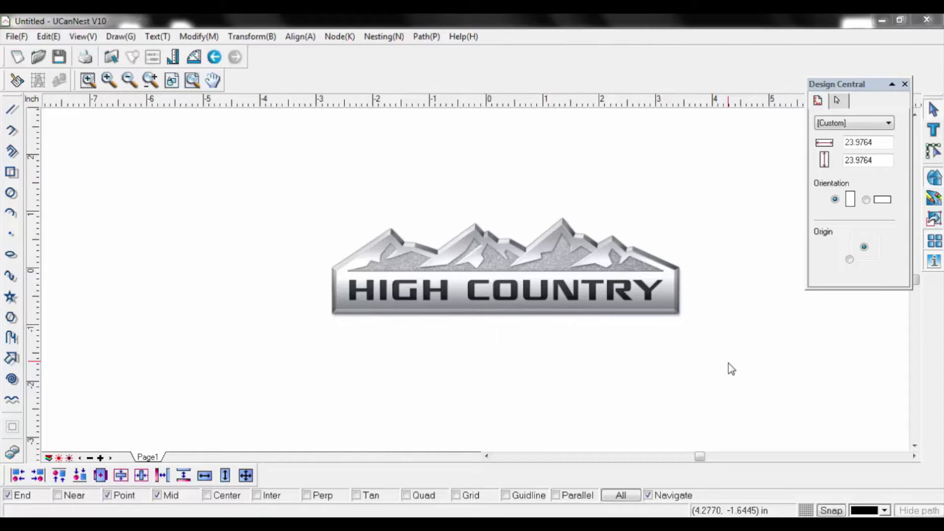
Select the HIGH COUNTRY logo image, convert it to grayscale, then reselect it
{"action": "left_click_drag", "start_coordinate": [728, 363], "coordinate": [281, 177]}
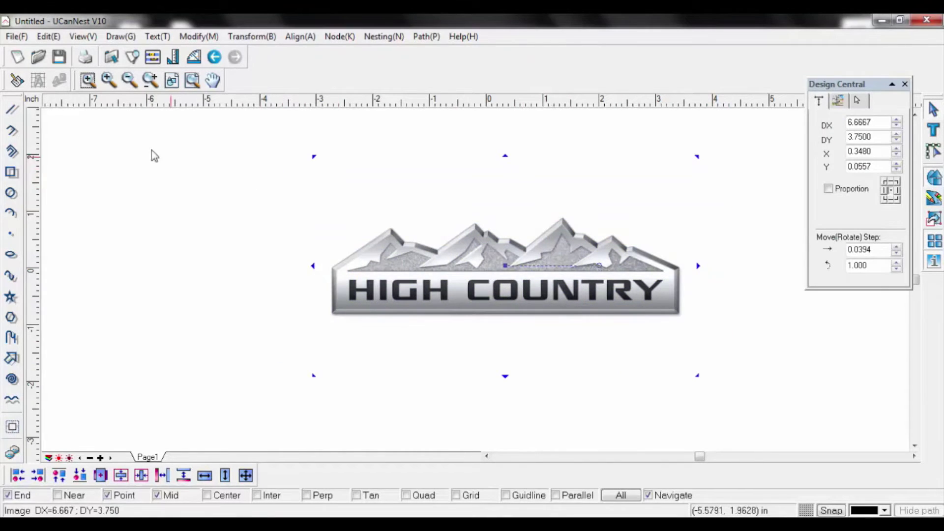
{"action": "left_click", "coordinate": [16, 37]}
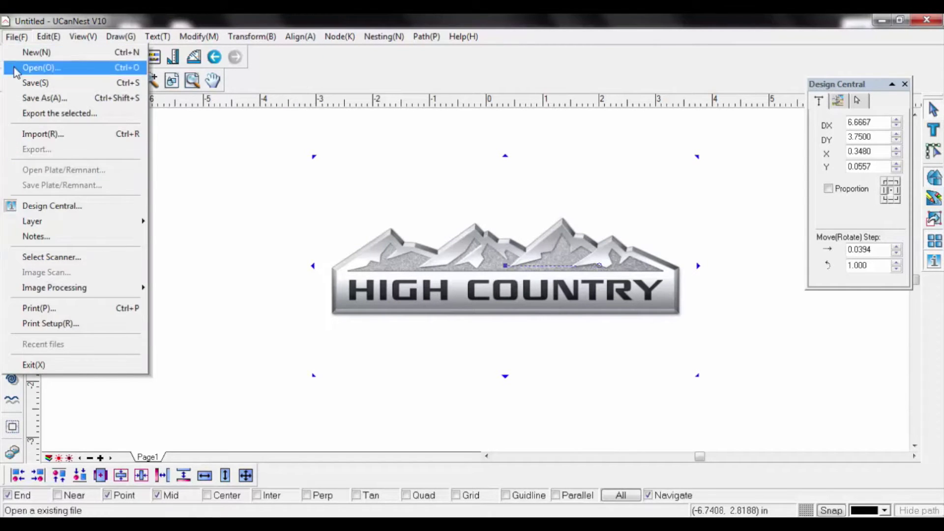
{"action": "mouse_move", "coordinate": [55, 287]}
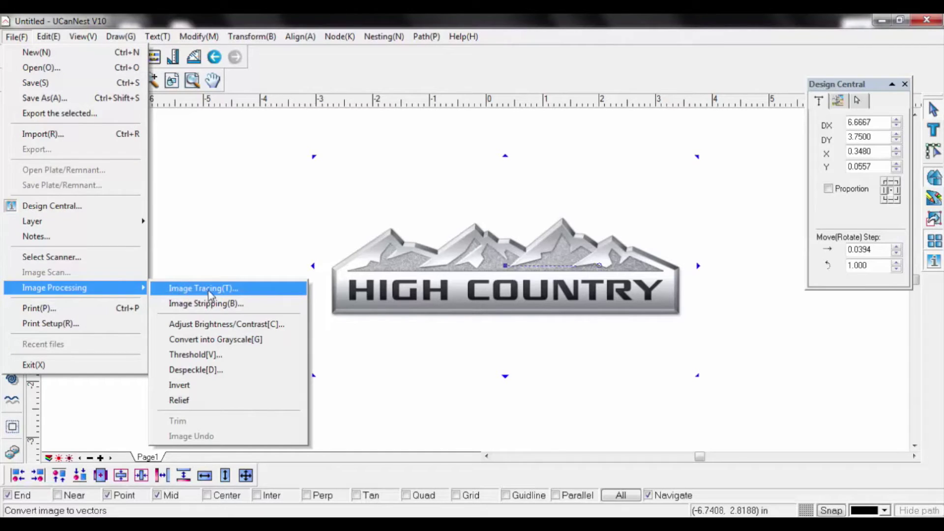
{"action": "left_click", "coordinate": [211, 340]}
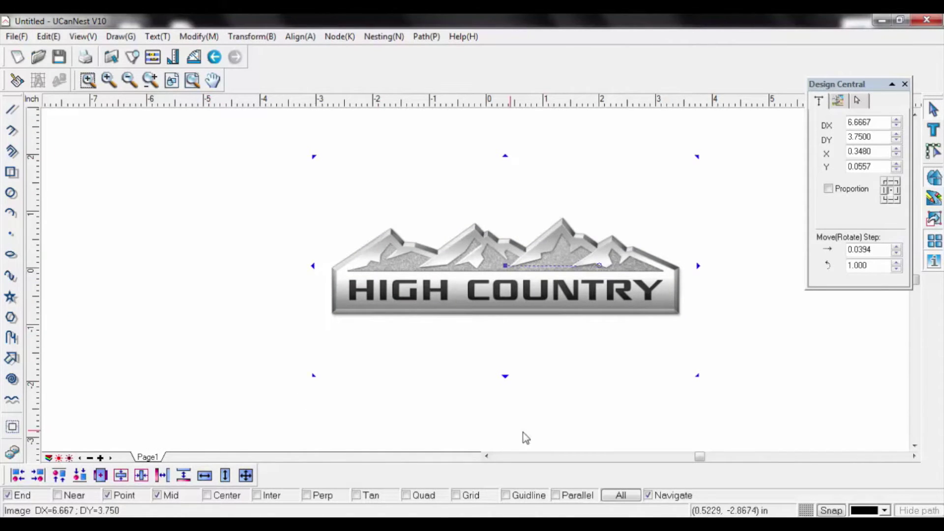
{"action": "mouse_move", "coordinate": [767, 407]}
{"action": "left_mouse_down"}
{"action": "mouse_move", "coordinate": [331, 153]}
{"action": "mouse_move", "coordinate": [250, 140]}
{"action": "left_mouse_up"}
Open the Image tracing dialog from Image Processing and run the trace on the logo
{"action": "left_click", "coordinate": [15, 36]}
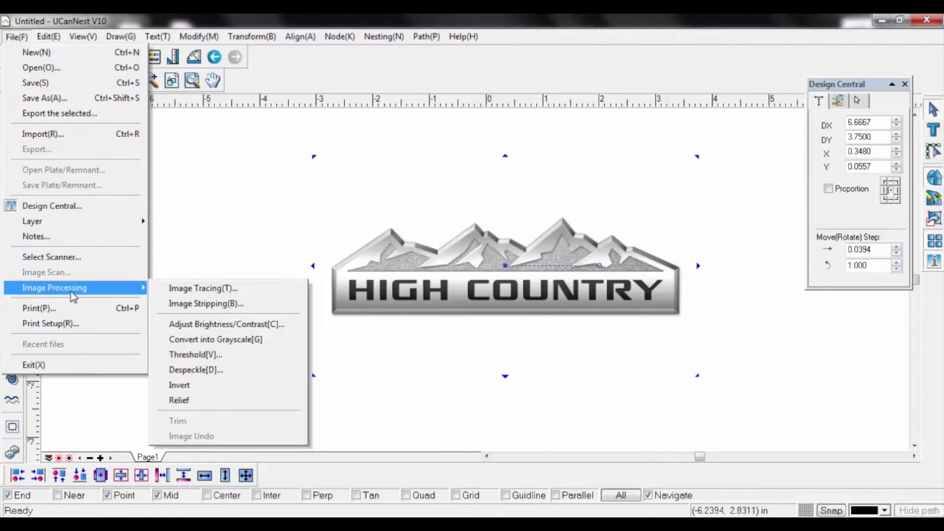
{"action": "left_click", "coordinate": [187, 289]}
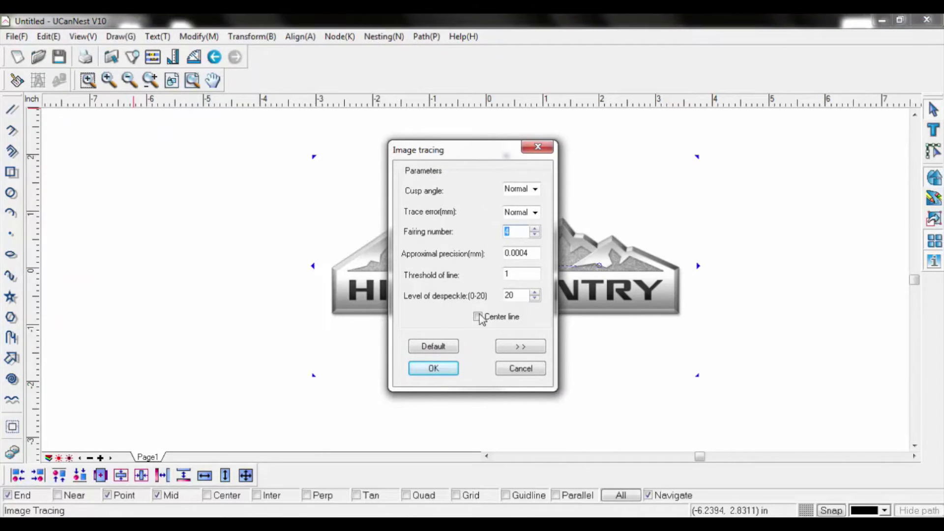
{"action": "left_click", "coordinate": [435, 369]}
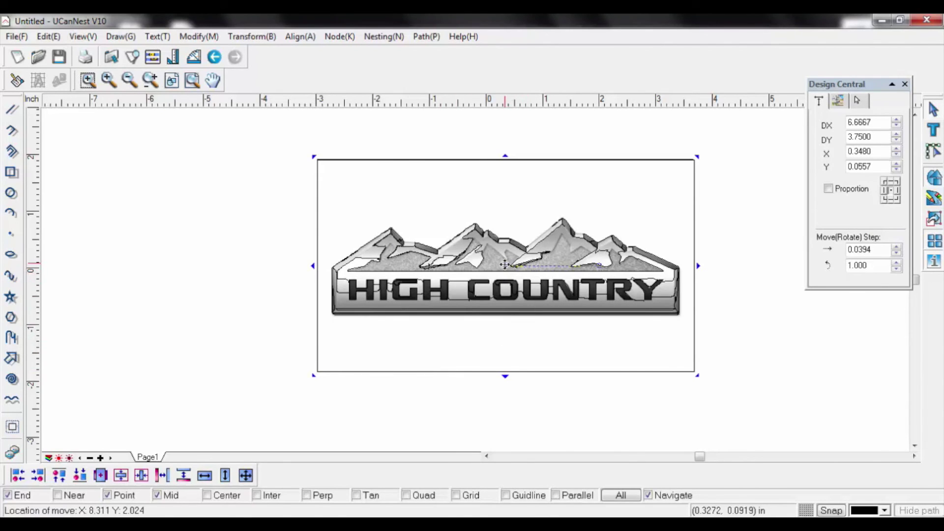
Drag the traced HIGH COUNTRY outlines leftward, clear of the bitmap logo
{"action": "left_click_drag", "start_coordinate": [504, 264], "coordinate": [200, 287]}
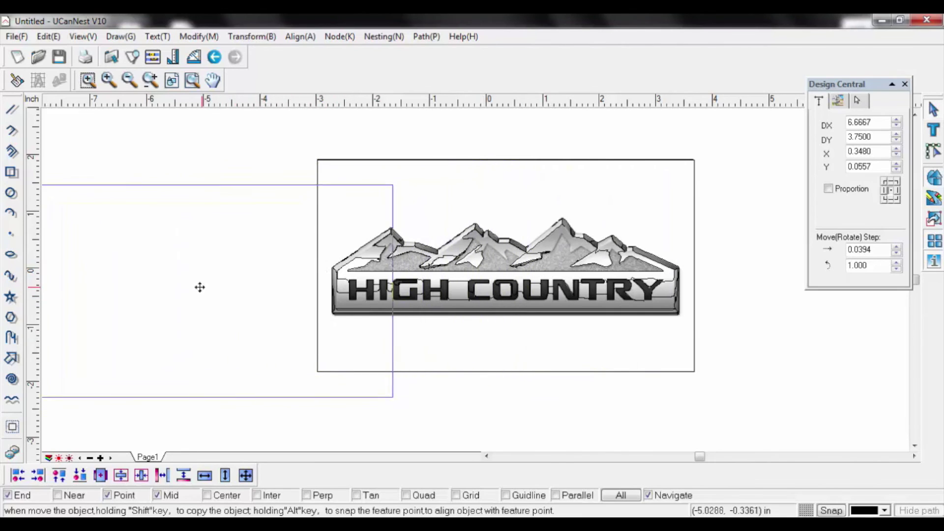